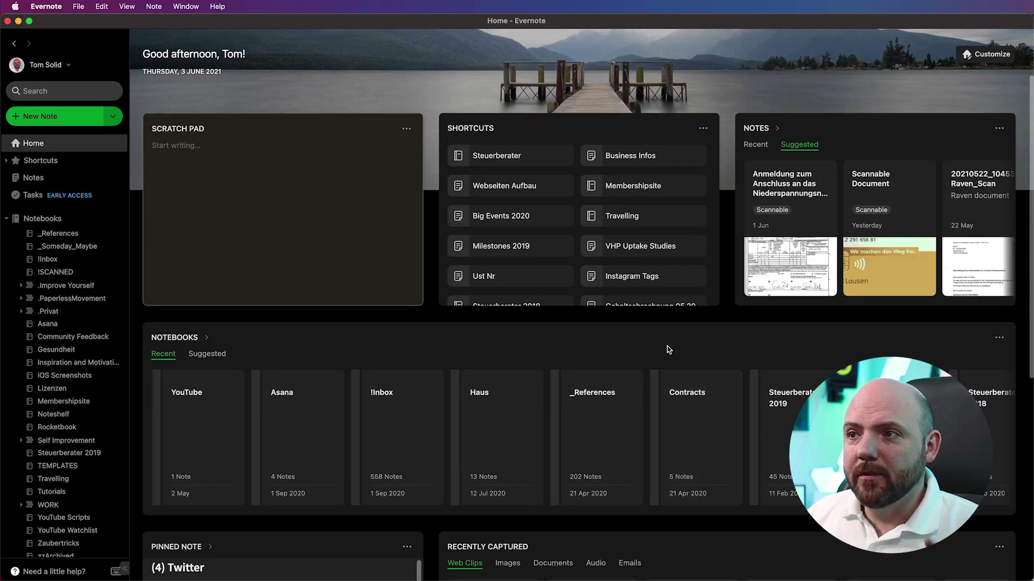
Create a new full-window note with a checklist of Todo 1, wef and fwe.
key("super+n")
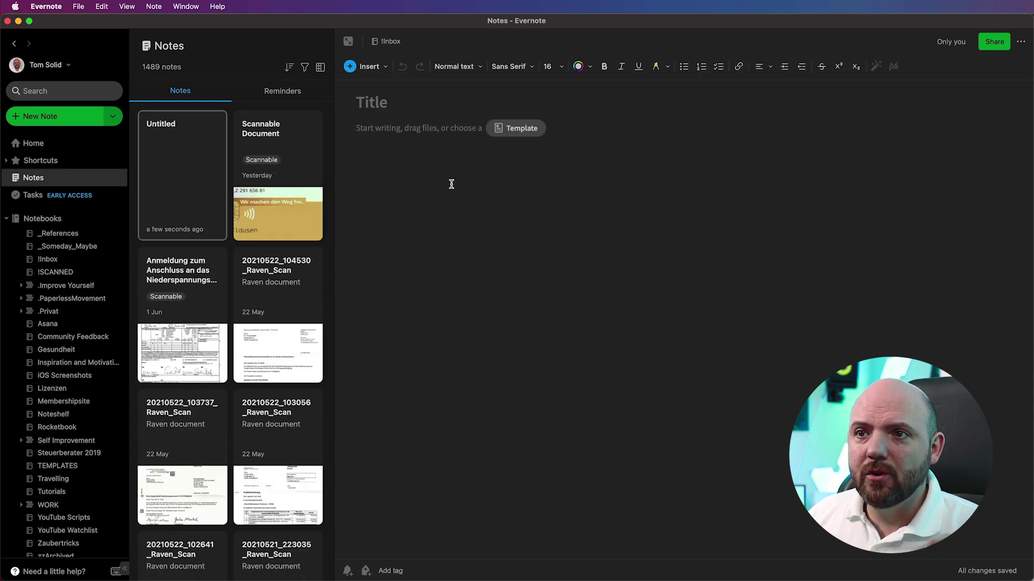
left_click(347, 41)
type("x")
key("BackSpace")
key("super+shift+t")
type("Todo 1")
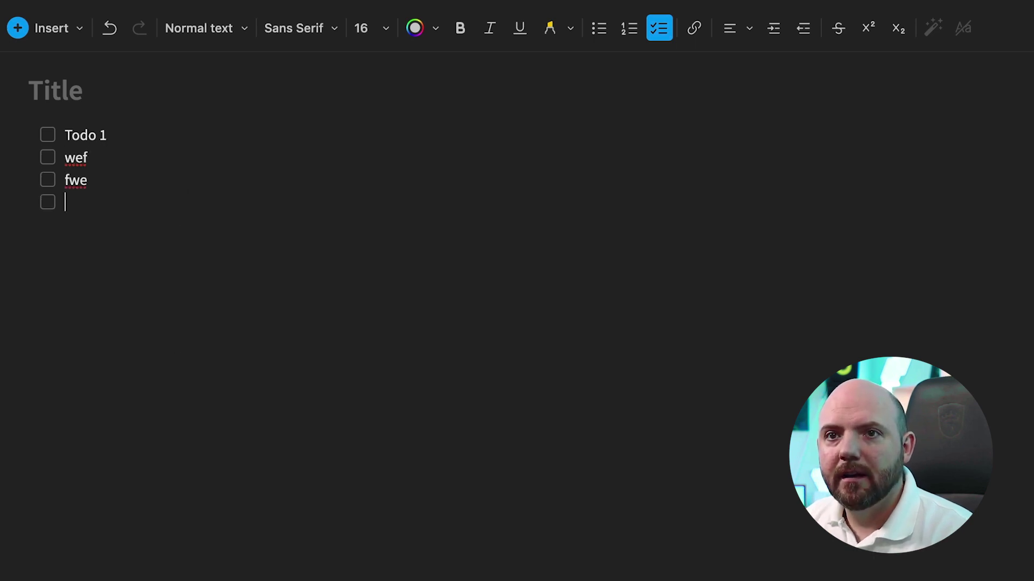
Tick off the Todo 1, wef and fwe checklist items.
left_click(47, 141)
left_click(48, 161)
left_click(48, 183)
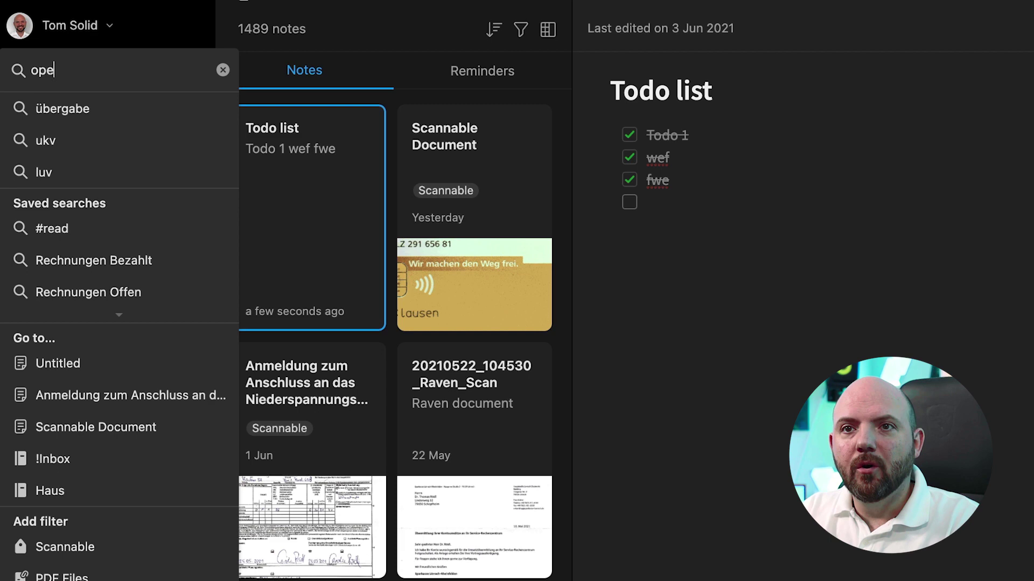
Try a sidebar search for 'open task', then clear it.
type("n task")
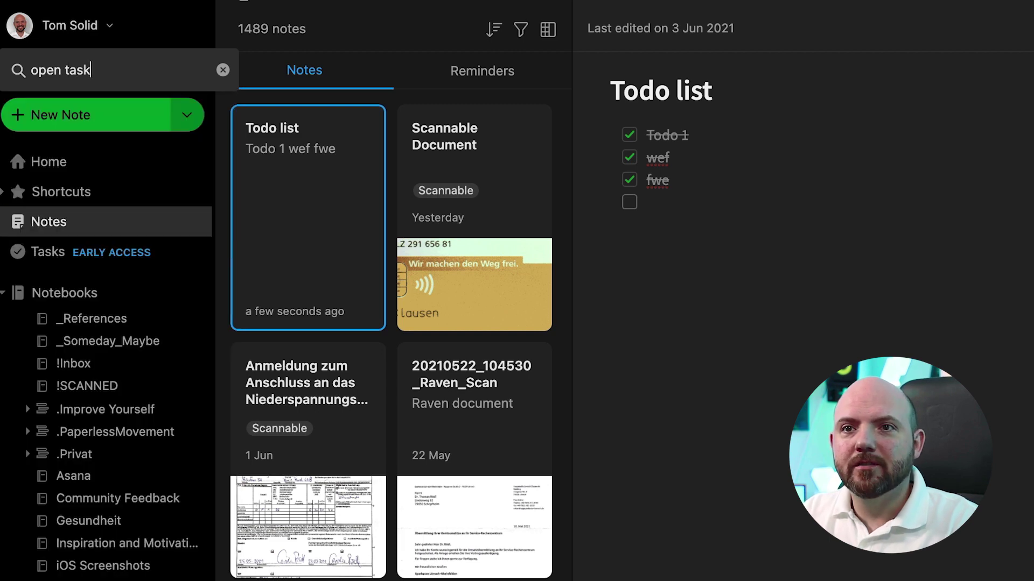
key("BackSpace")
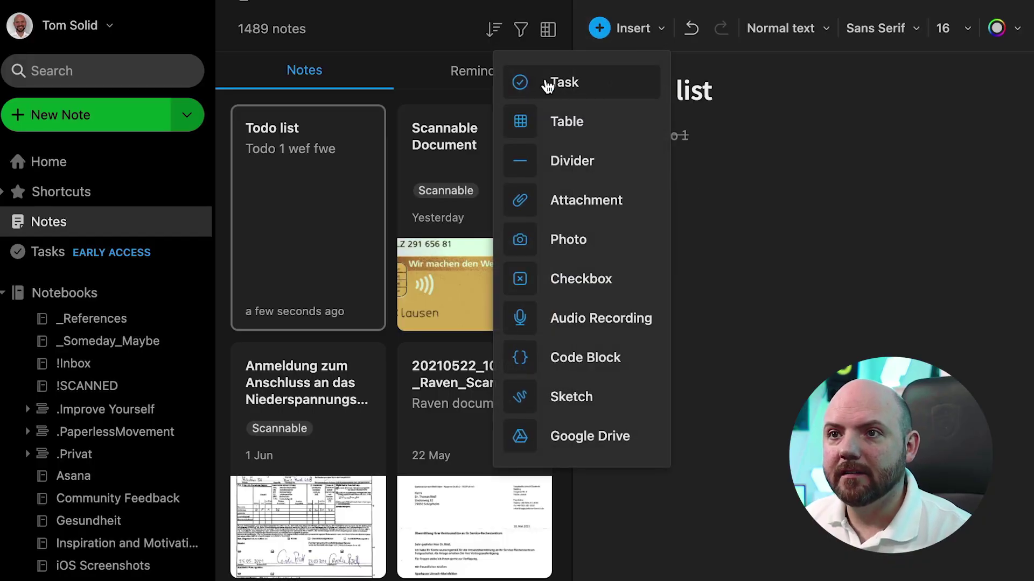
Insert a task named Todo in the Todo list note, then open Tasks.
left_click(544, 82)
type("Todo")
mouse_move(277, 291)
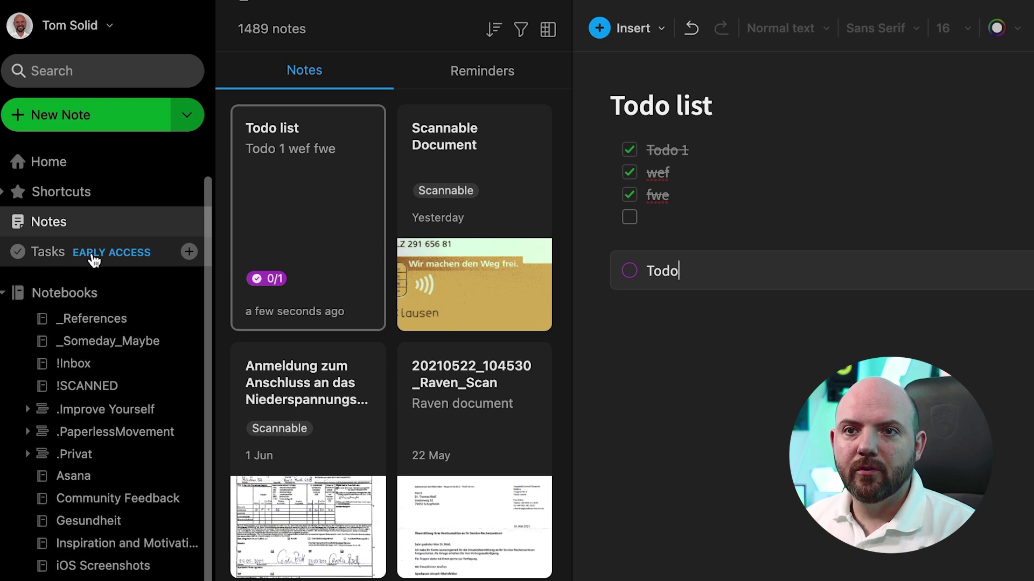
left_click(53, 257)
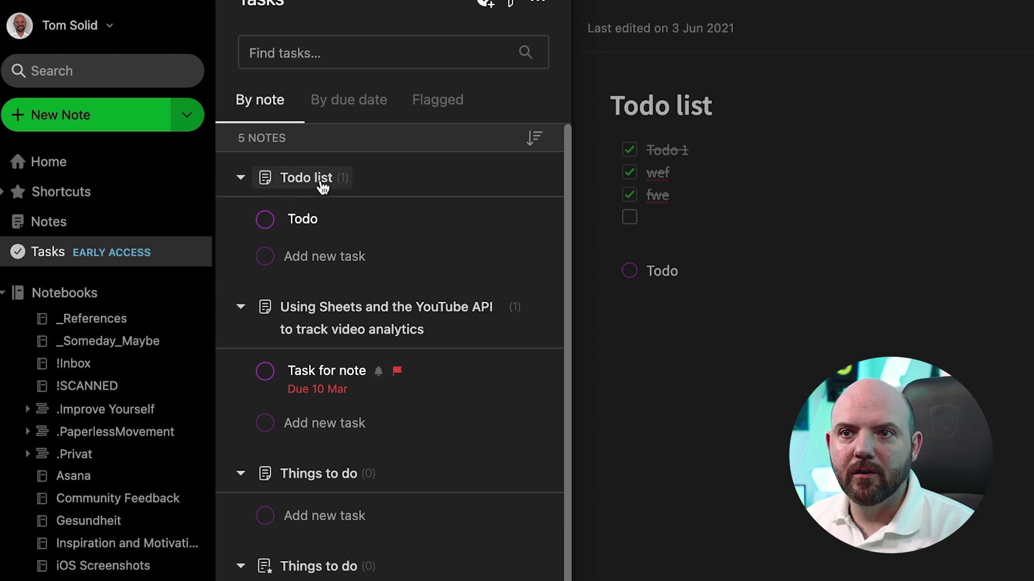
Look through the Tasks panel's By due date and Flagged views, then return to By note.
left_click(322, 187)
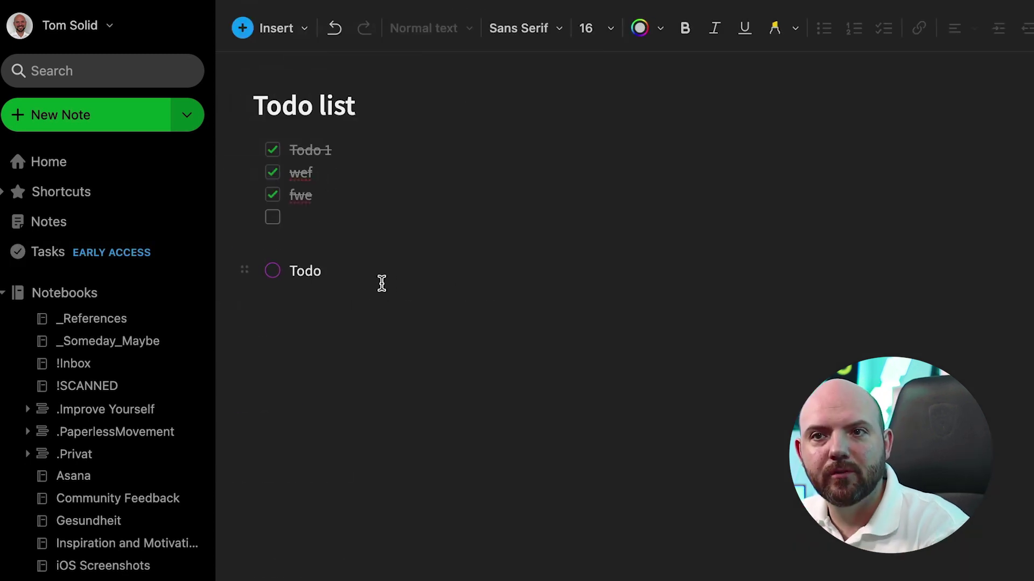
left_click(28, 251)
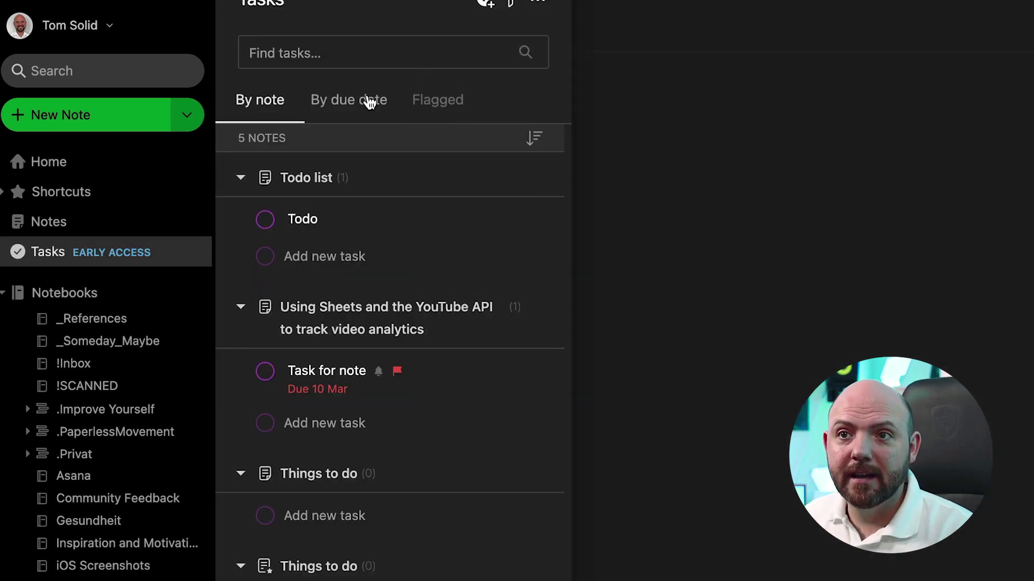
left_click(367, 101)
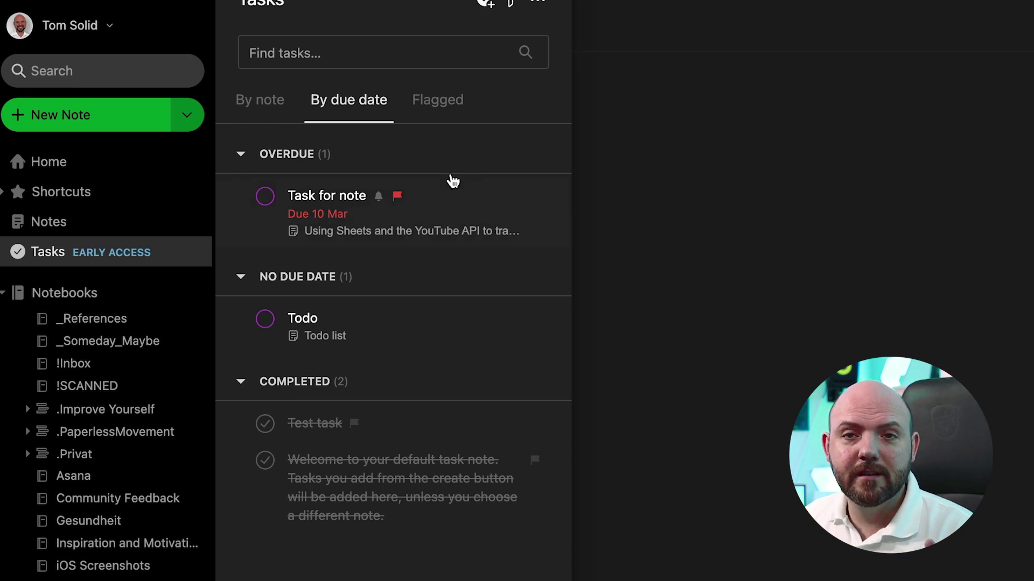
left_click(455, 102)
left_click(254, 104)
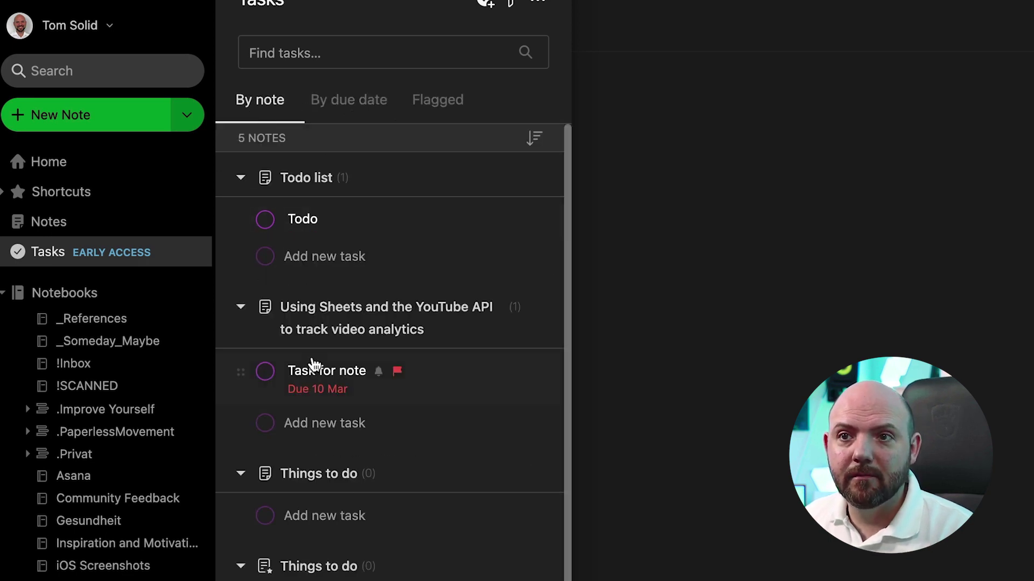
Add a task named Todo 2 under the Todo list note group.
left_click(342, 260)
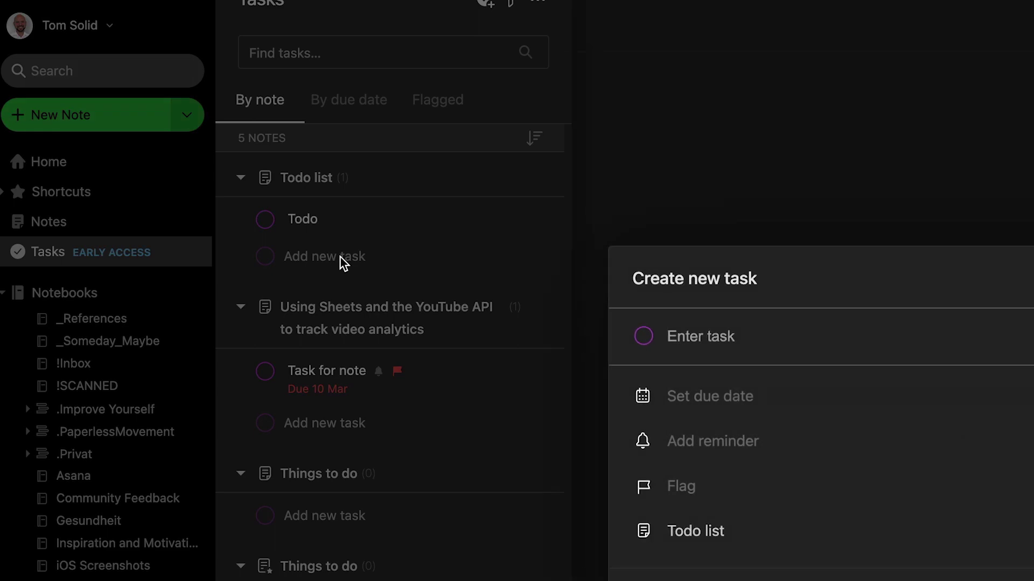
type("Todo 2")
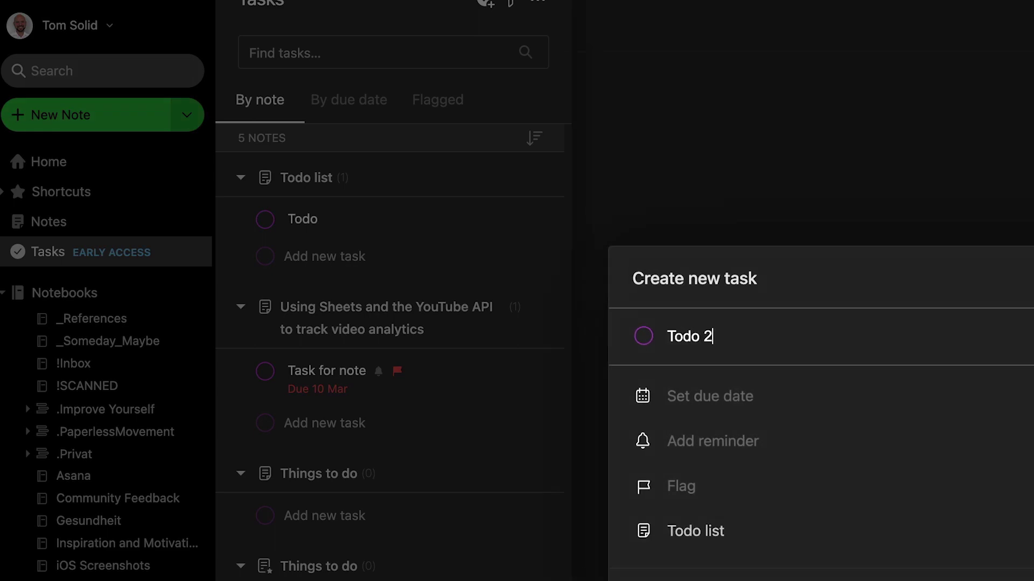
key("Return")
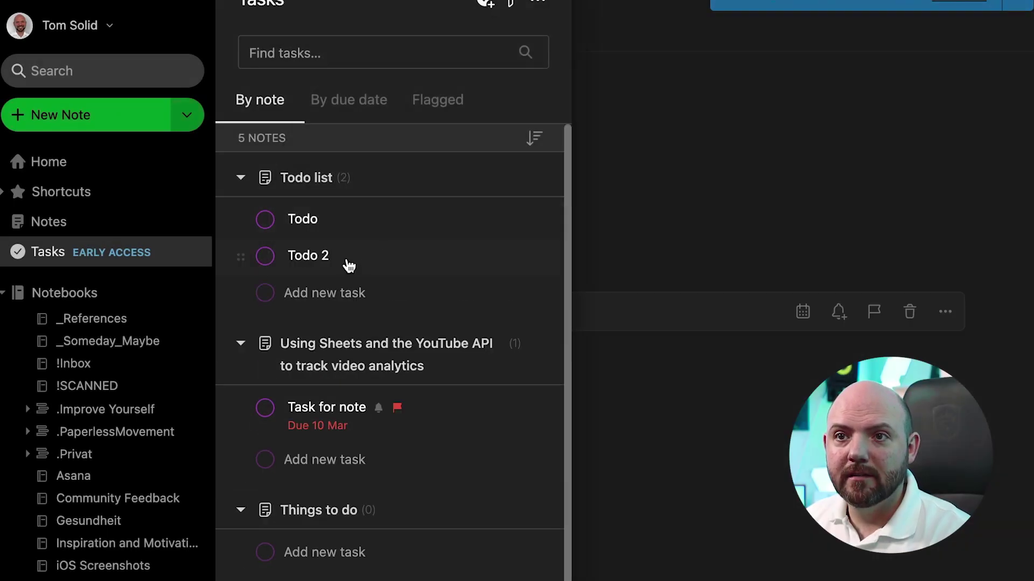
left_click(318, 192)
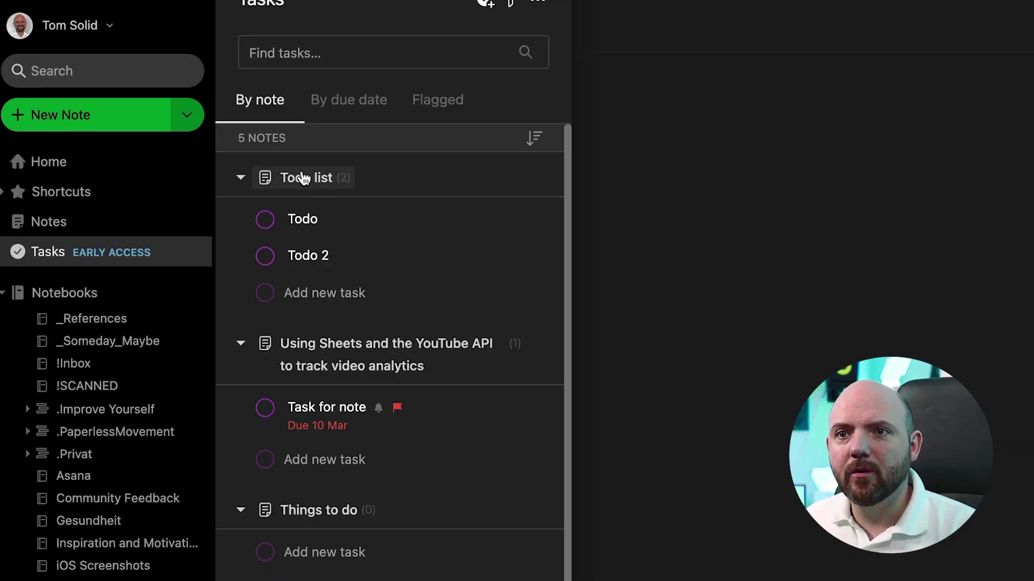
Make the Todo task due today and Todo 2 due tomorrow.
left_click(304, 178)
mouse_move(560, 268)
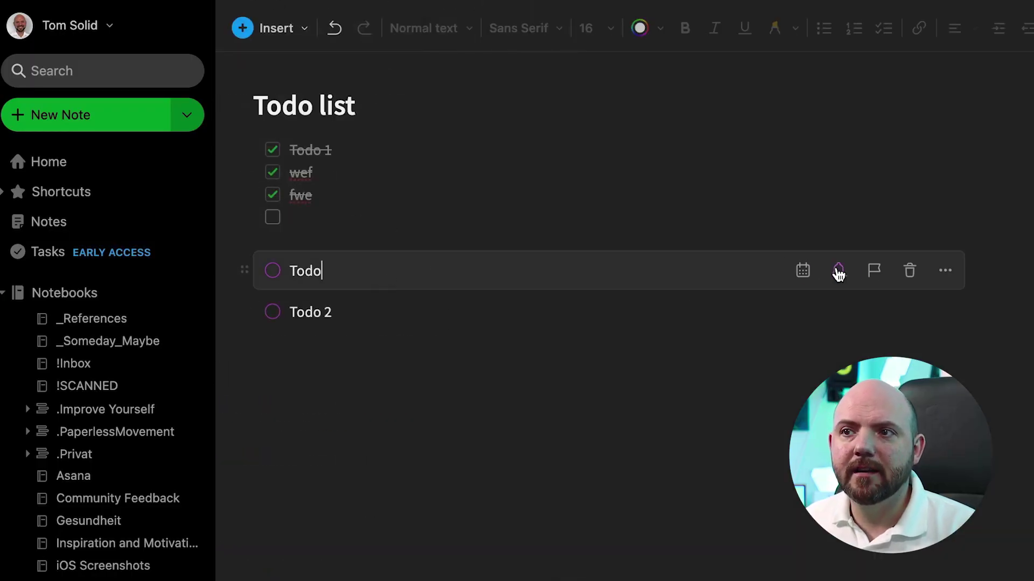
left_click(803, 270)
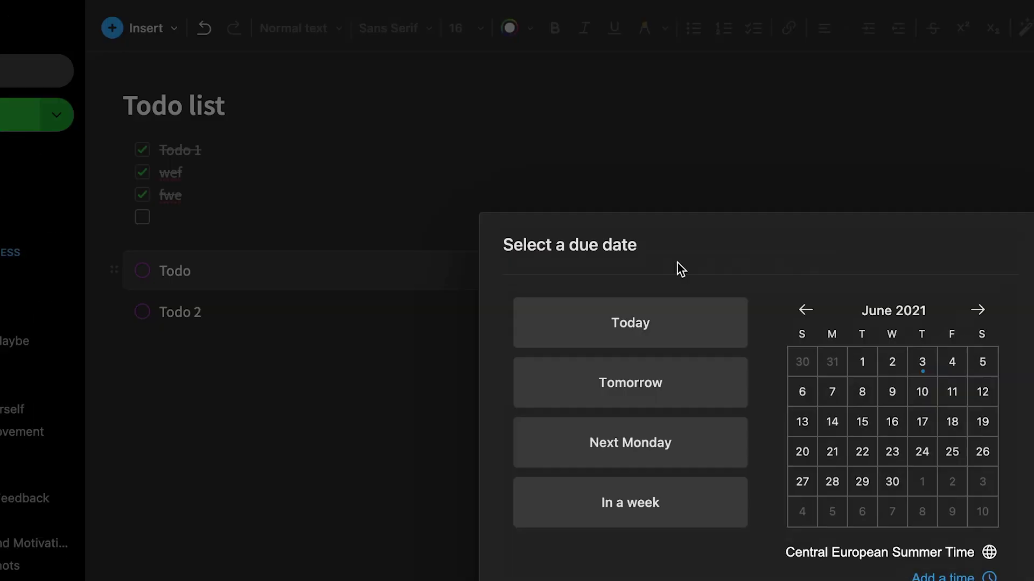
left_click(719, 344)
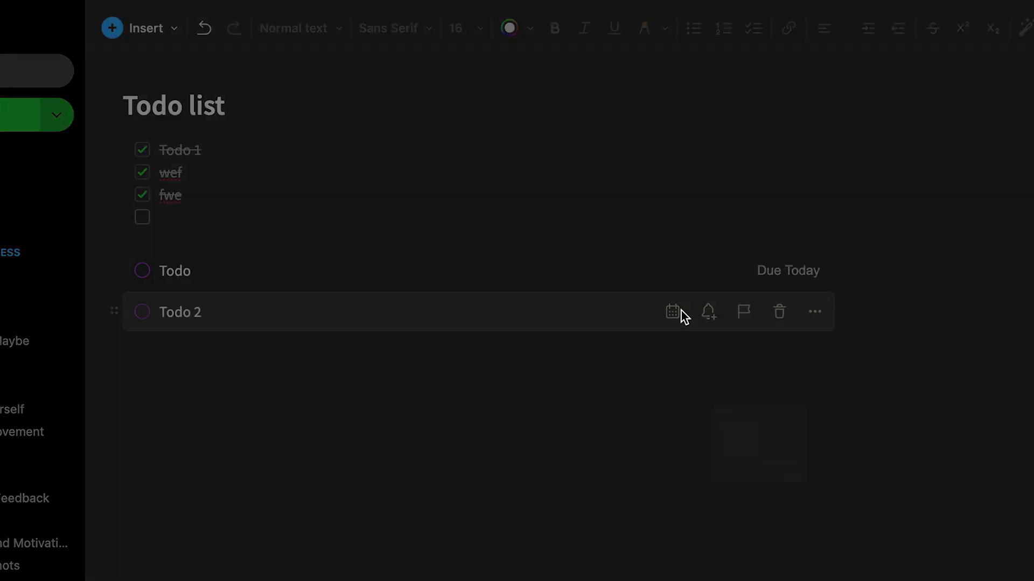
left_click(676, 311)
left_click(648, 396)
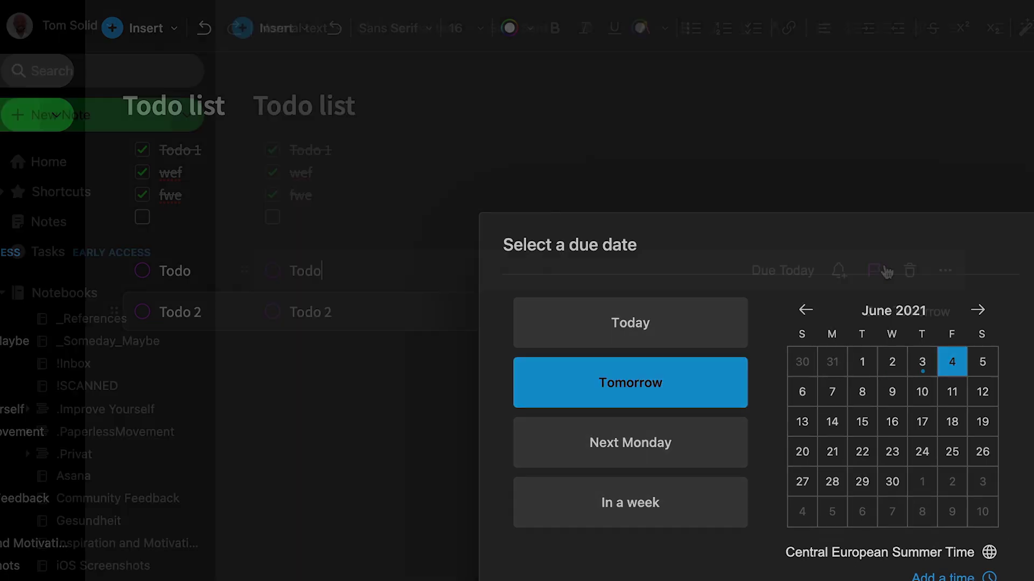
Add a reminder to the Todo task.
left_click(764, 316)
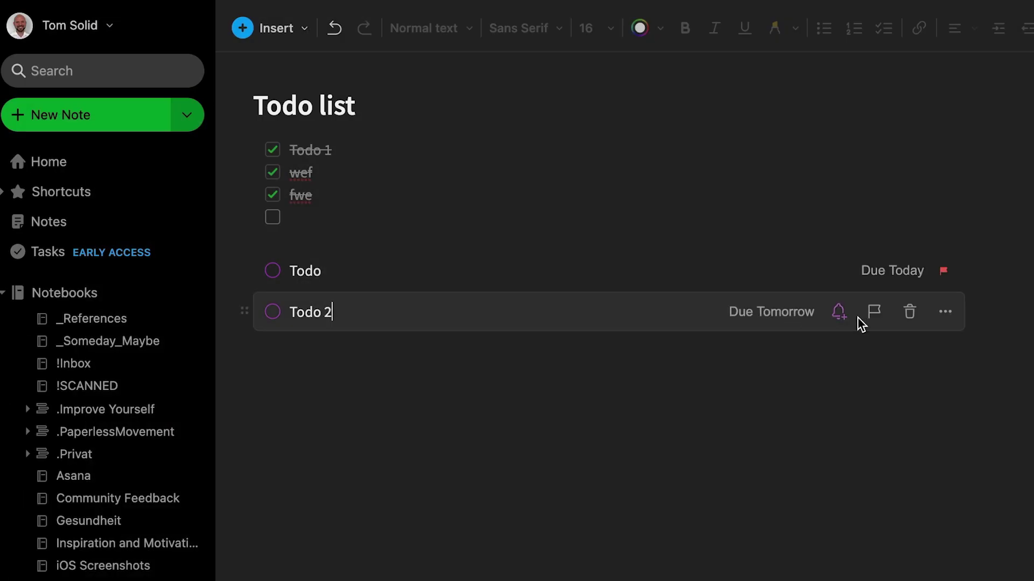
left_click(629, 267)
left_click(839, 269)
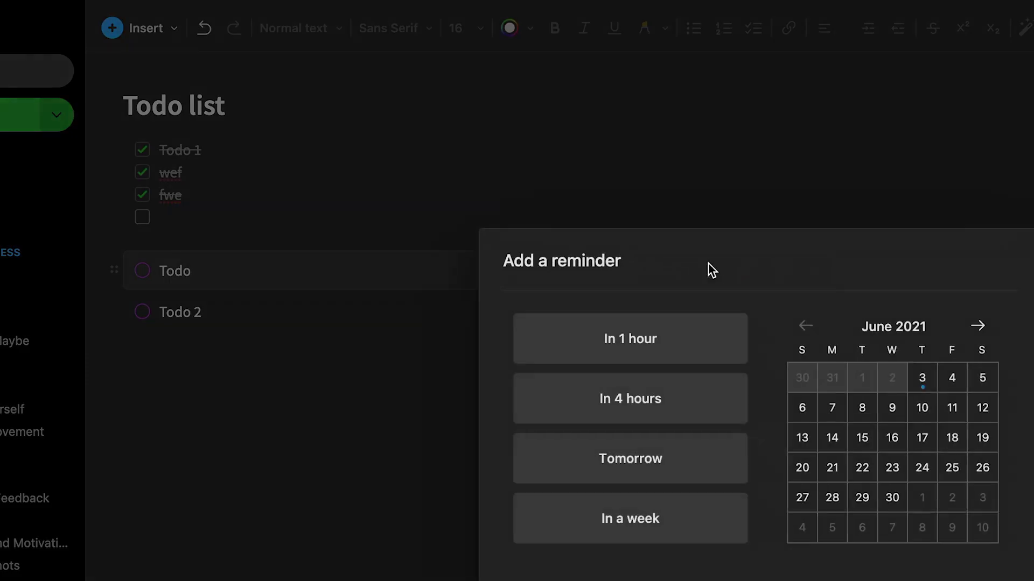
key("Return")
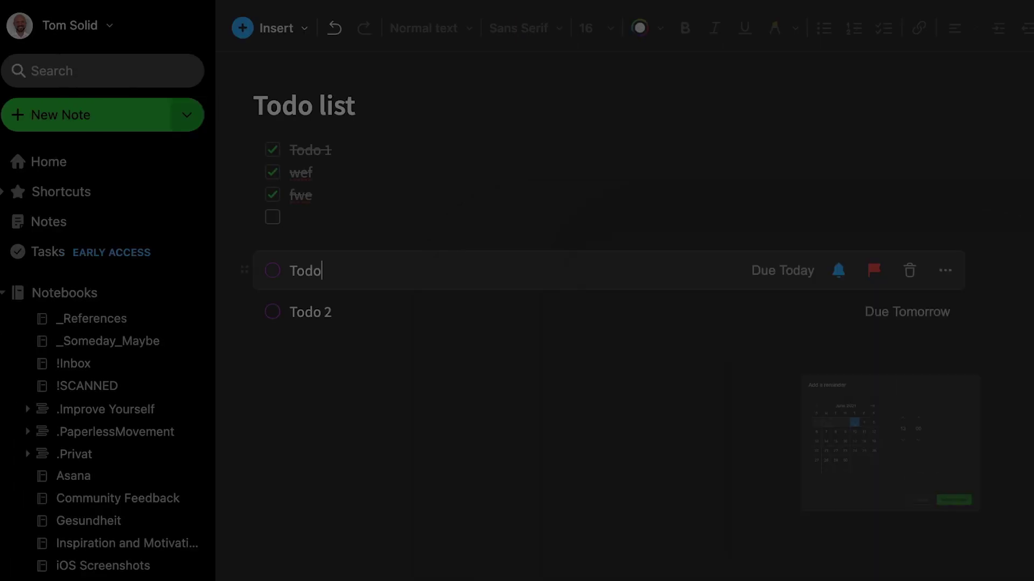
left_click(651, 323)
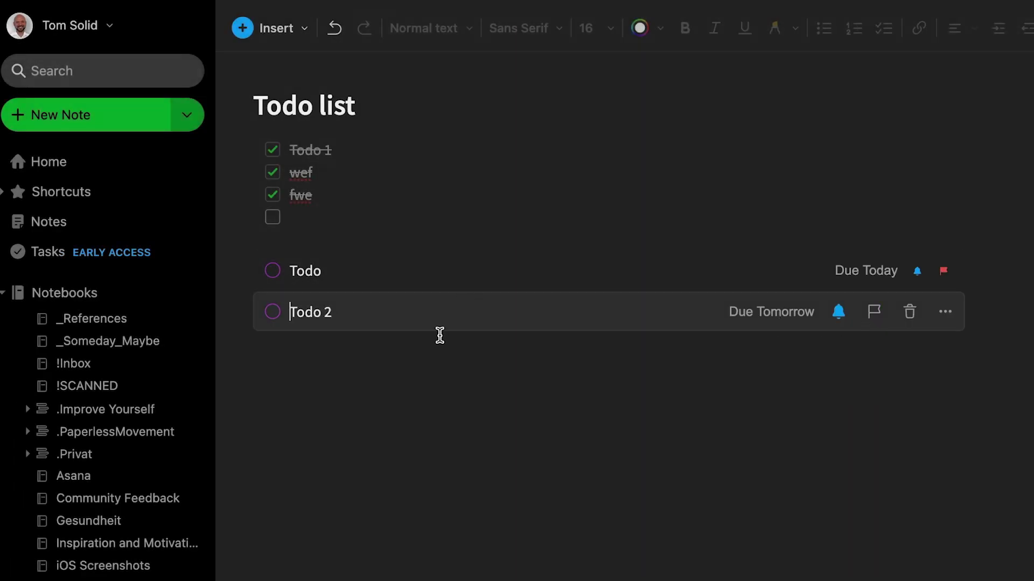
Add a Todo 3 task below Todo 2, due 31 May.
key("Return")
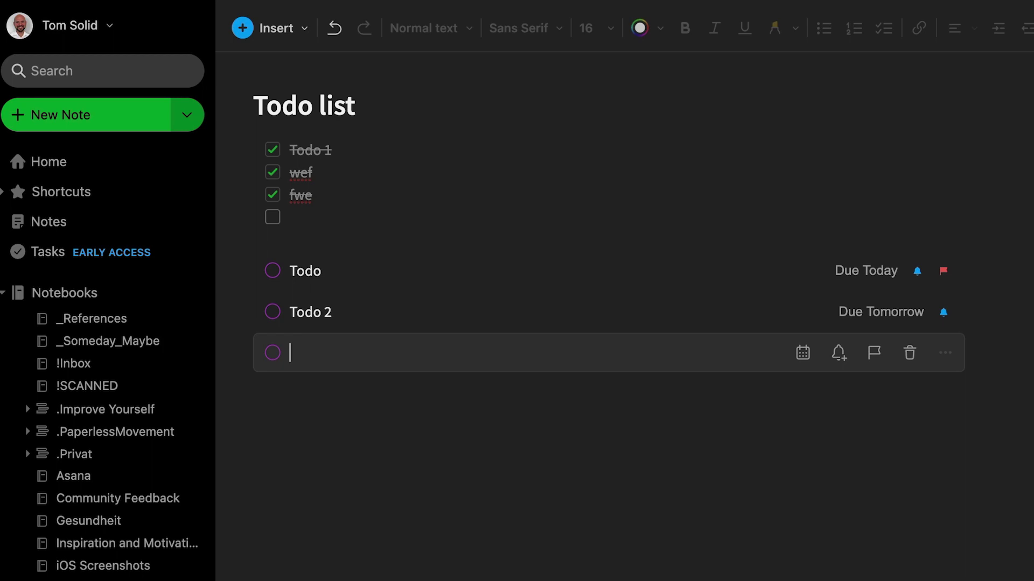
type("Todo 3")
left_click(802, 353)
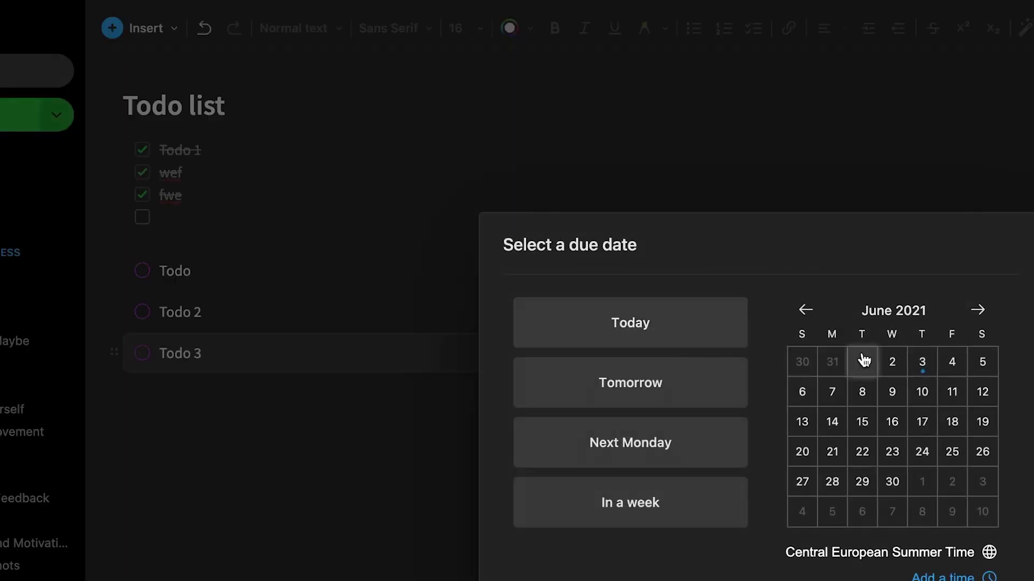
left_click(962, 360)
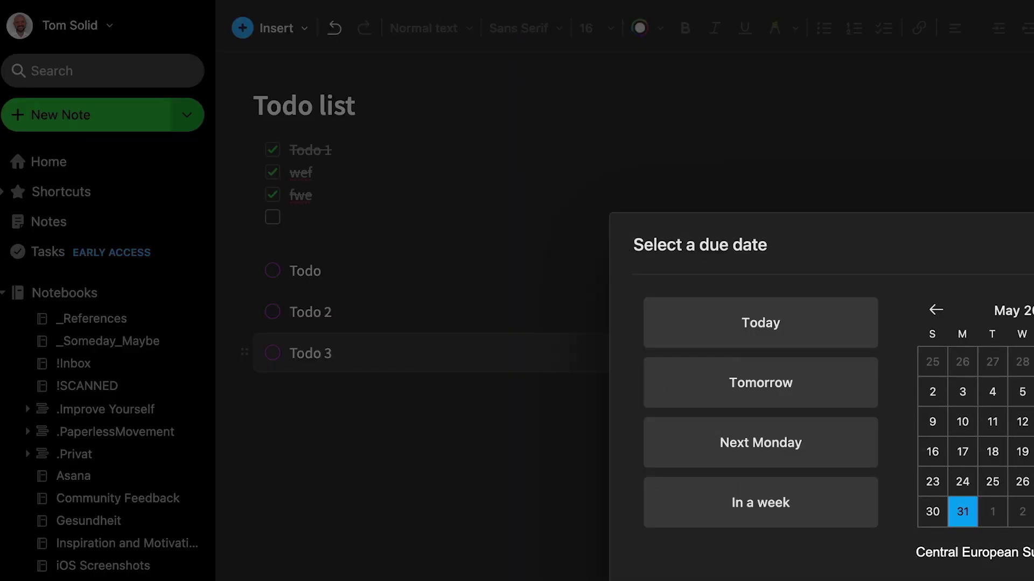
left_click(996, 574)
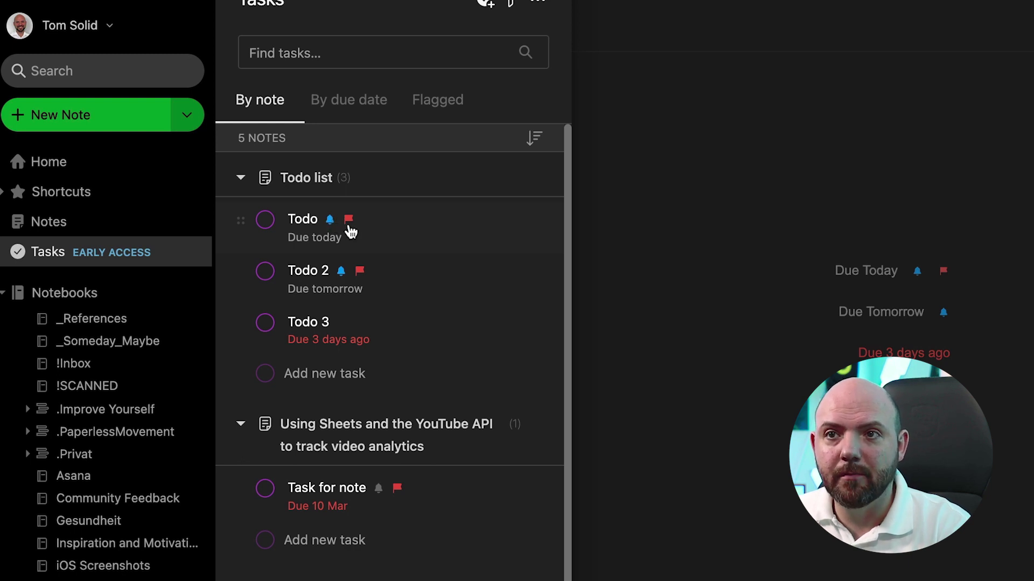
Check the Flagged and By due date views and a completed task's details, then group by note.
left_click(436, 104)
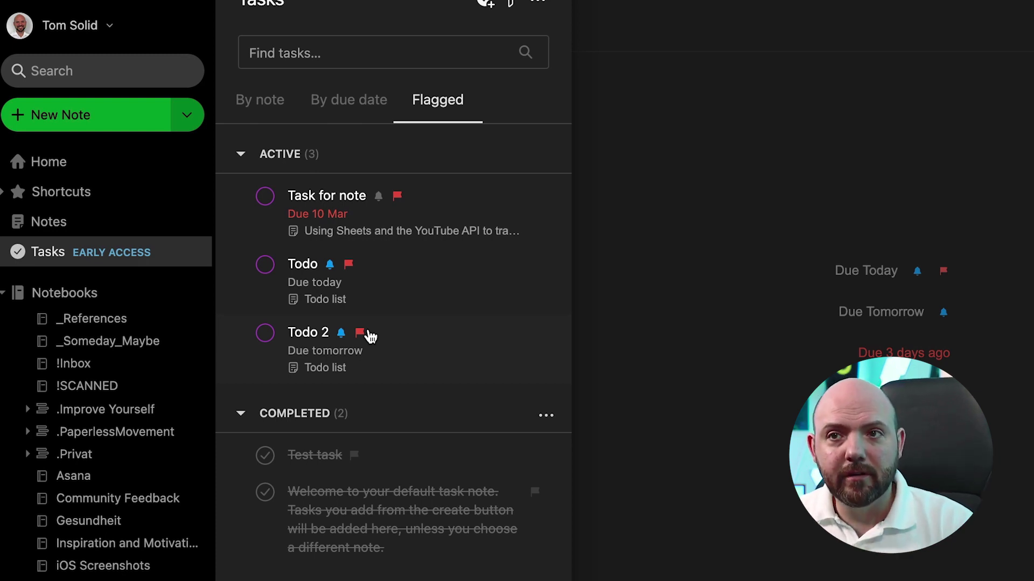
left_click(353, 104)
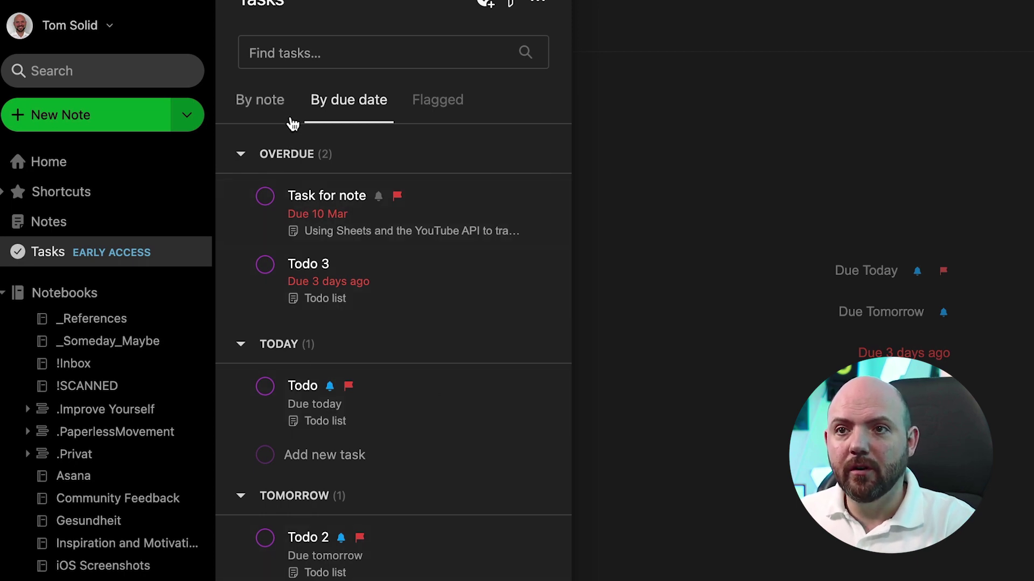
left_click(353, 563)
key("Escape")
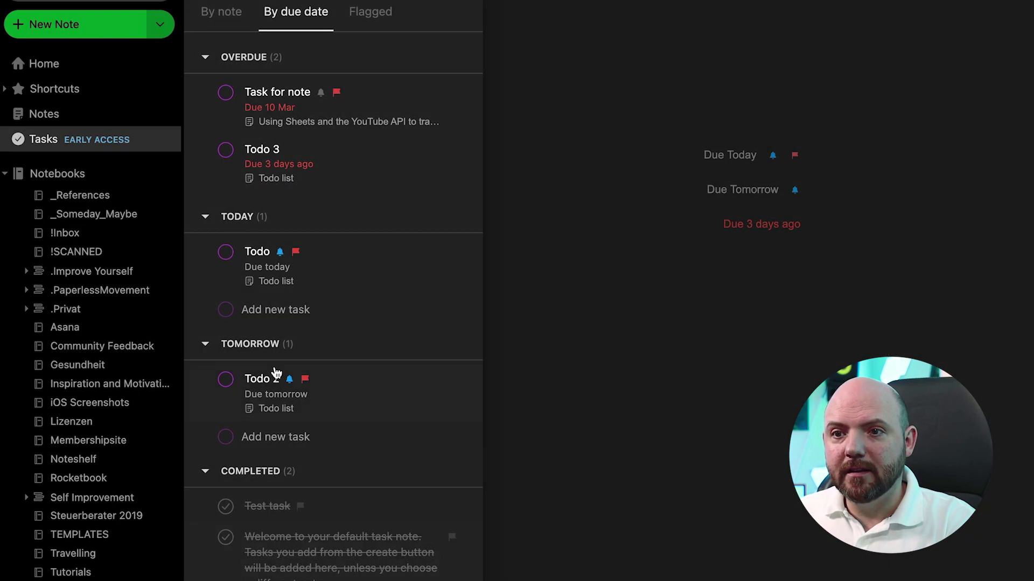
left_click(232, 16)
Complete Todo, Todo 2 and Todo 3, then group tasks by due date.
left_click(225, 112)
left_click(225, 156)
left_click(226, 199)
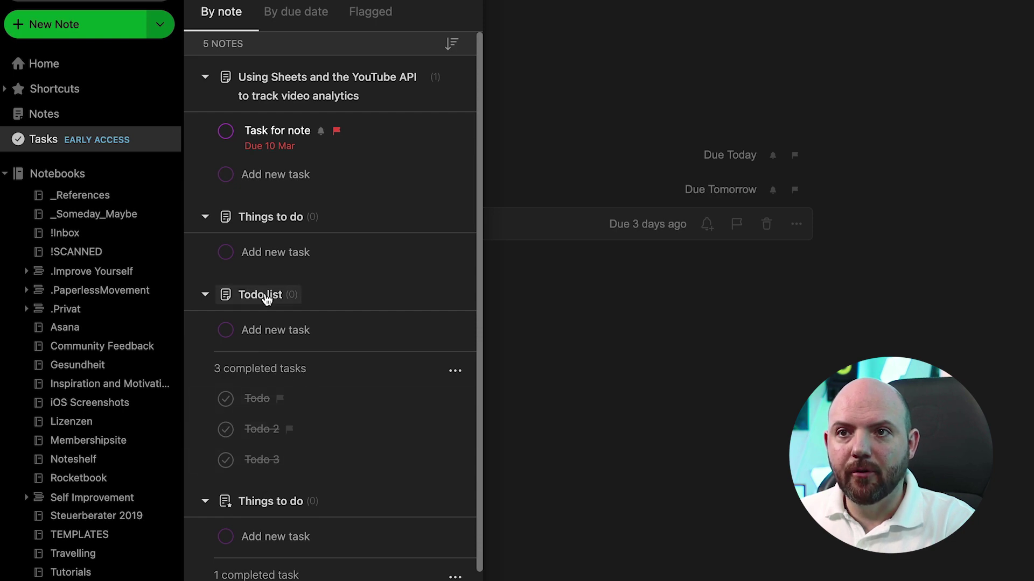
left_click(295, 11)
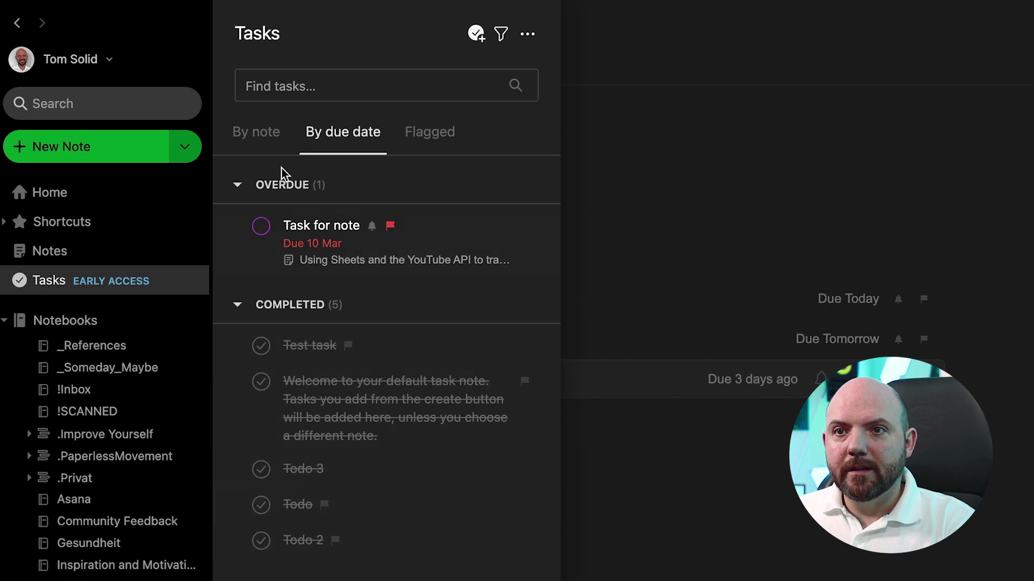
Switch to Flagged, then By note, and try then clear a task search.
left_click(444, 135)
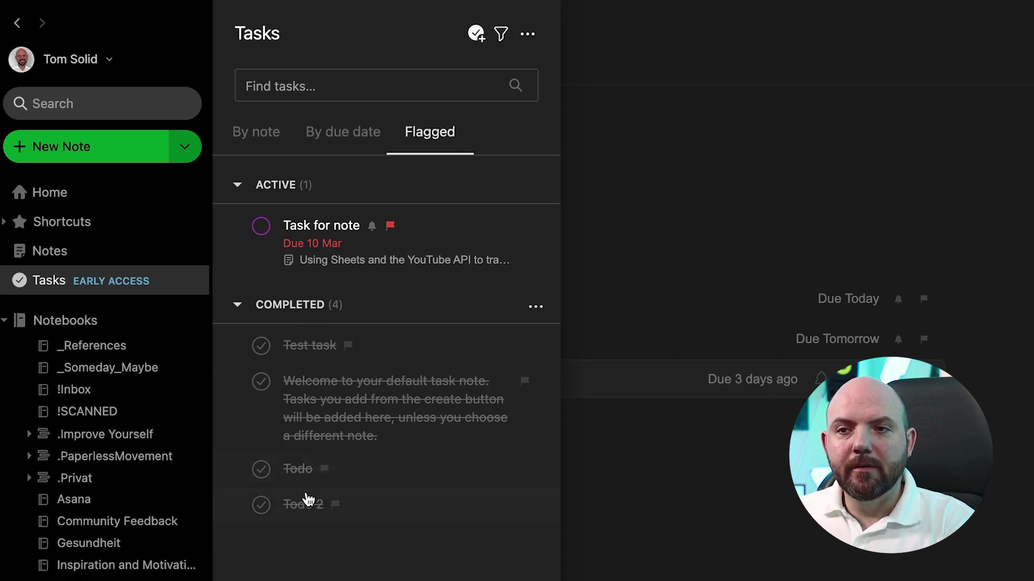
left_click(244, 131)
left_click(302, 89)
type("f")
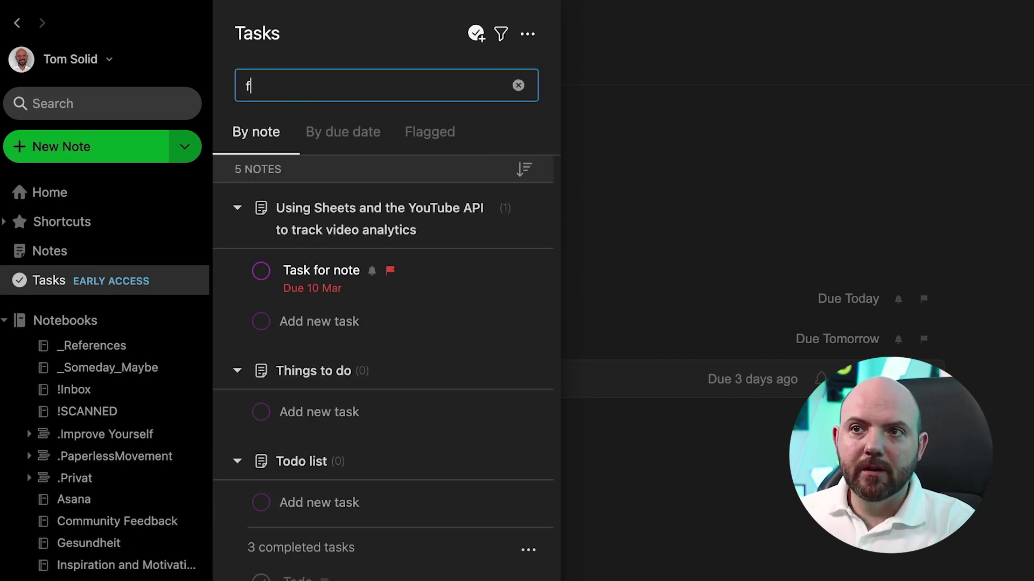
key("BackSpace")
In the task filter, toggle Completed on and off and check the due date choices.
left_click(501, 33)
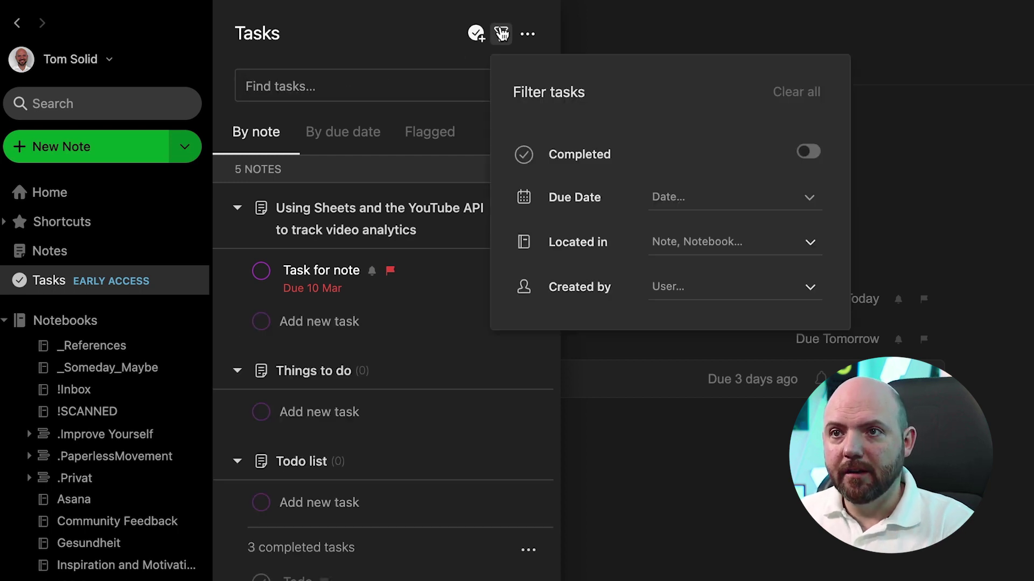
left_click(810, 153)
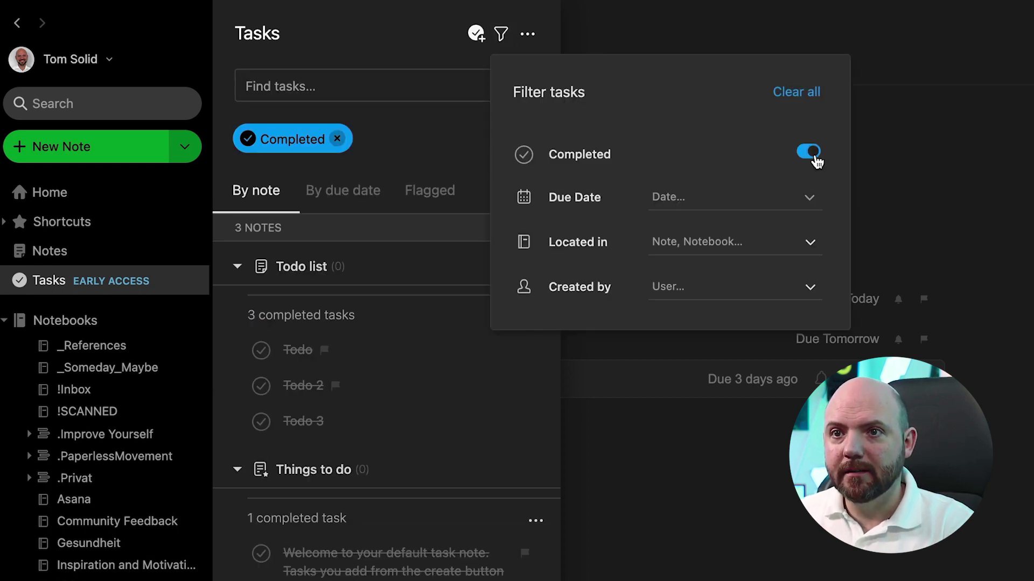
left_click(813, 155)
left_click(752, 201)
Filter tasks by location to the Test Task Group note in !Inbox.
left_click(692, 240)
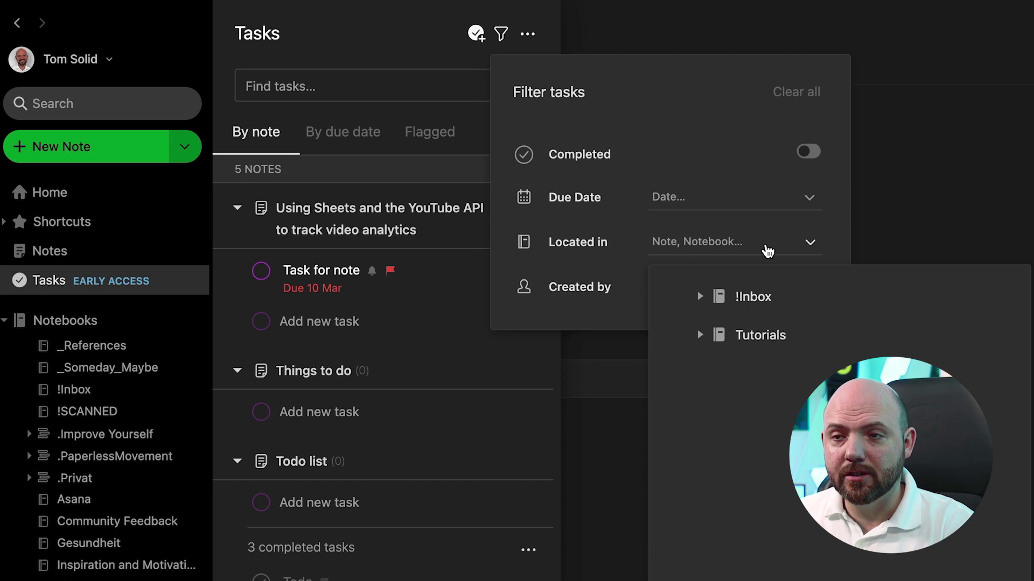
left_click(699, 298)
left_click(702, 300)
left_click(700, 298)
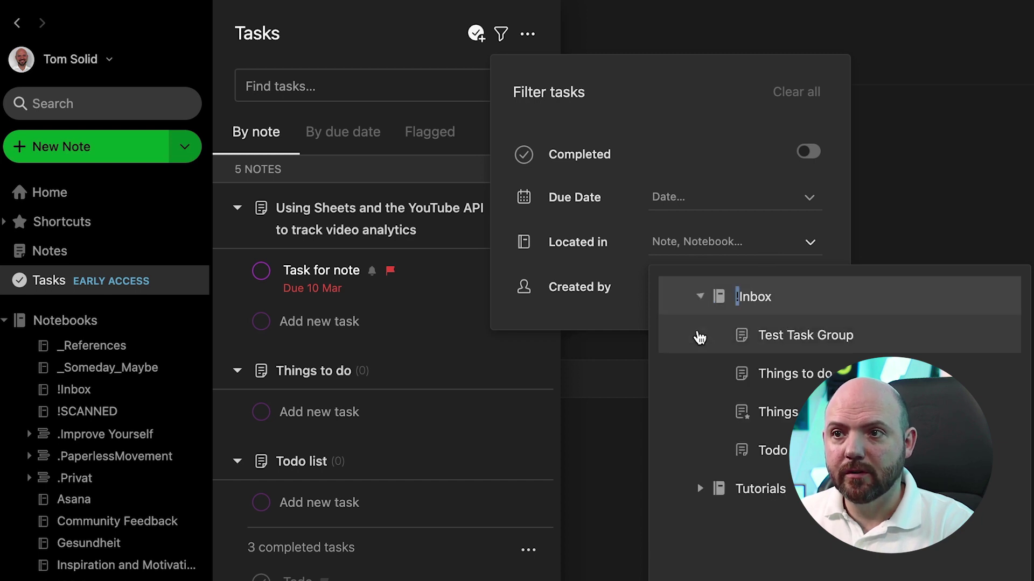
left_click(781, 335)
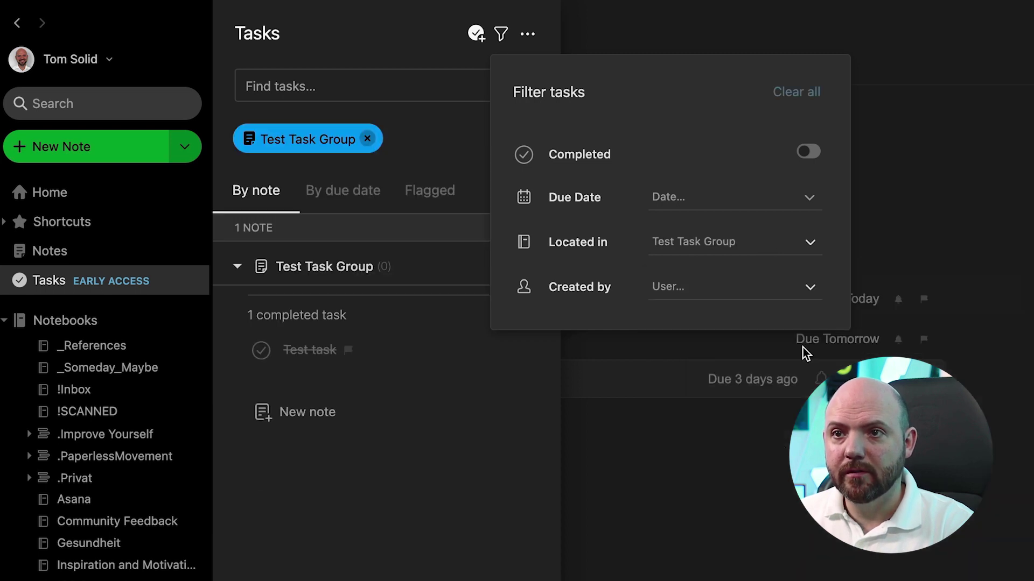
left_click(737, 252)
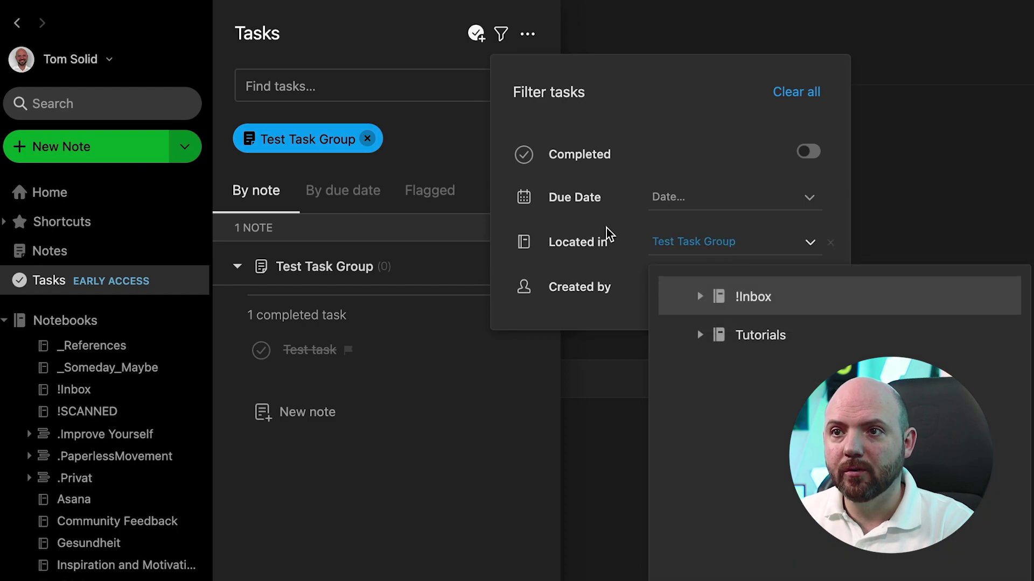
left_click(732, 294)
left_click(673, 297)
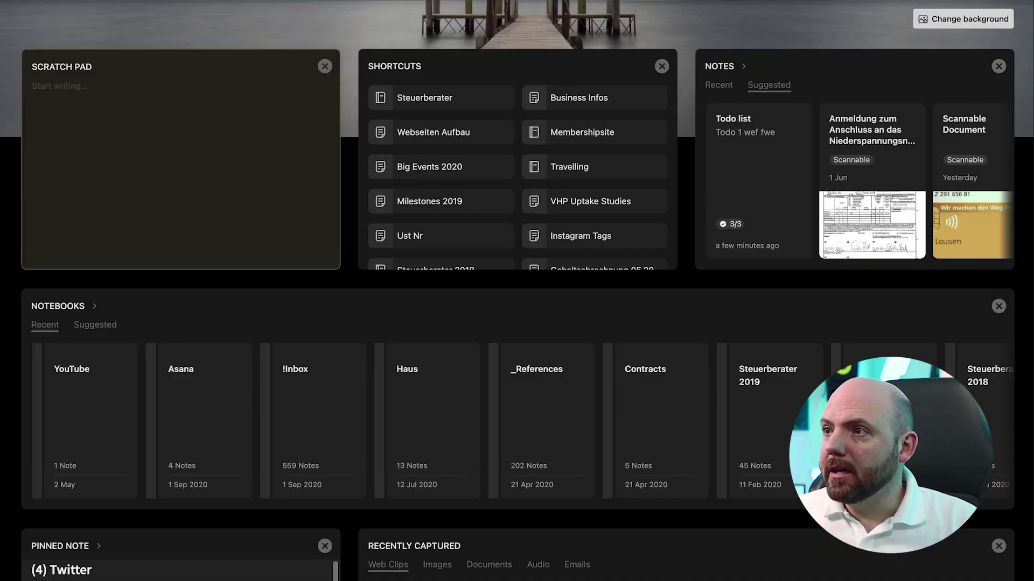
Scroll down through the Home dashboard widgets and back to the top.
scroll(780, 350, "down", 8)
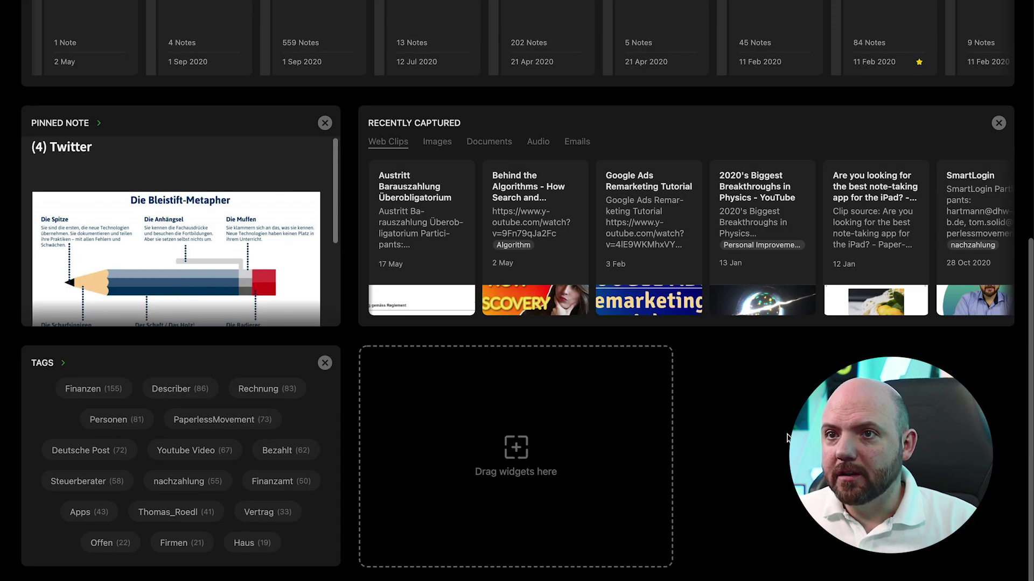
scroll(785, 440, "up", 10)
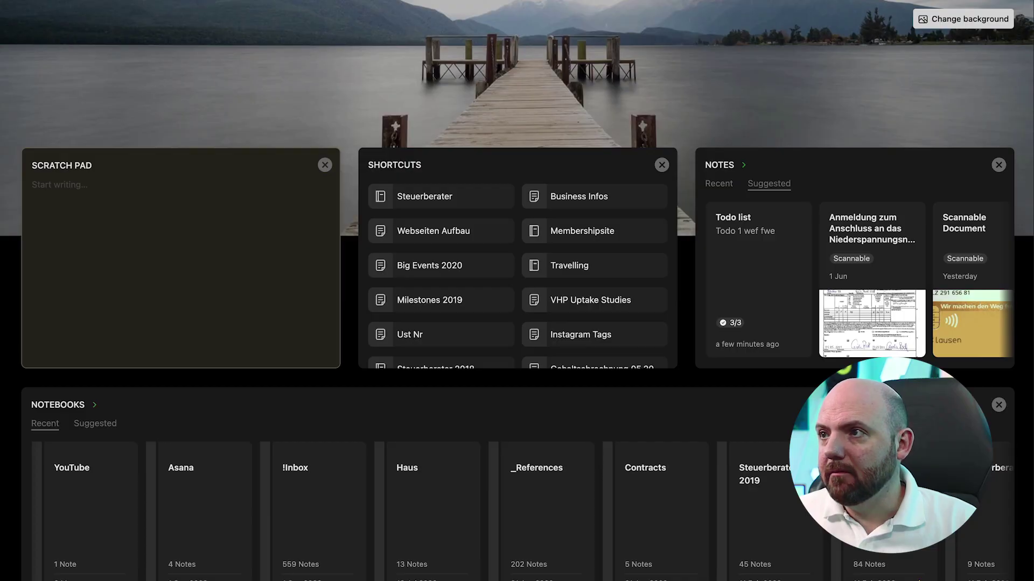